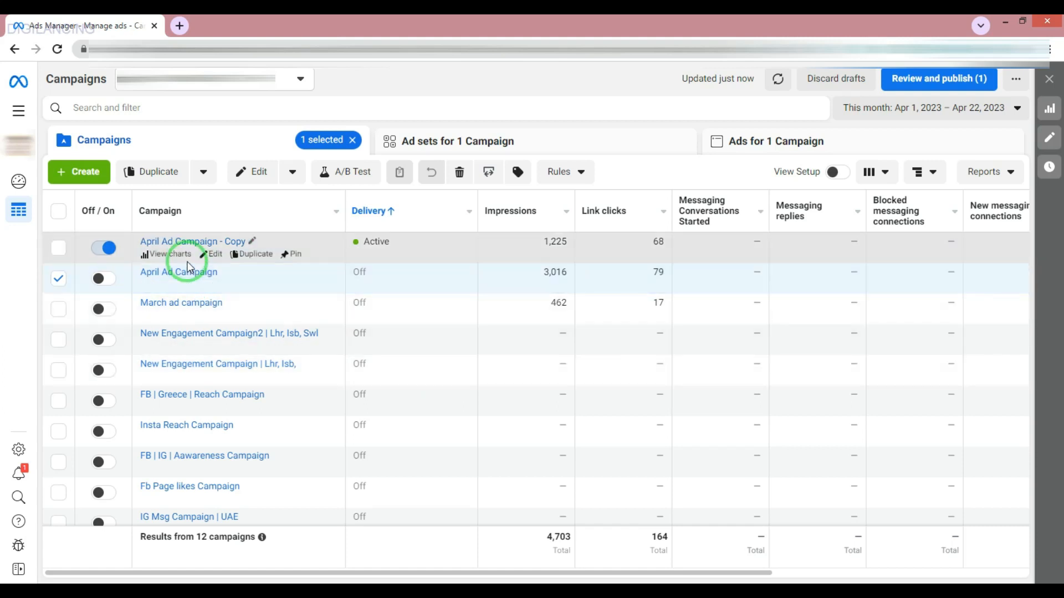
Step: Create a new campaign draft with the Awareness objective
{"action": "left_click", "coordinate": [95, 181]}
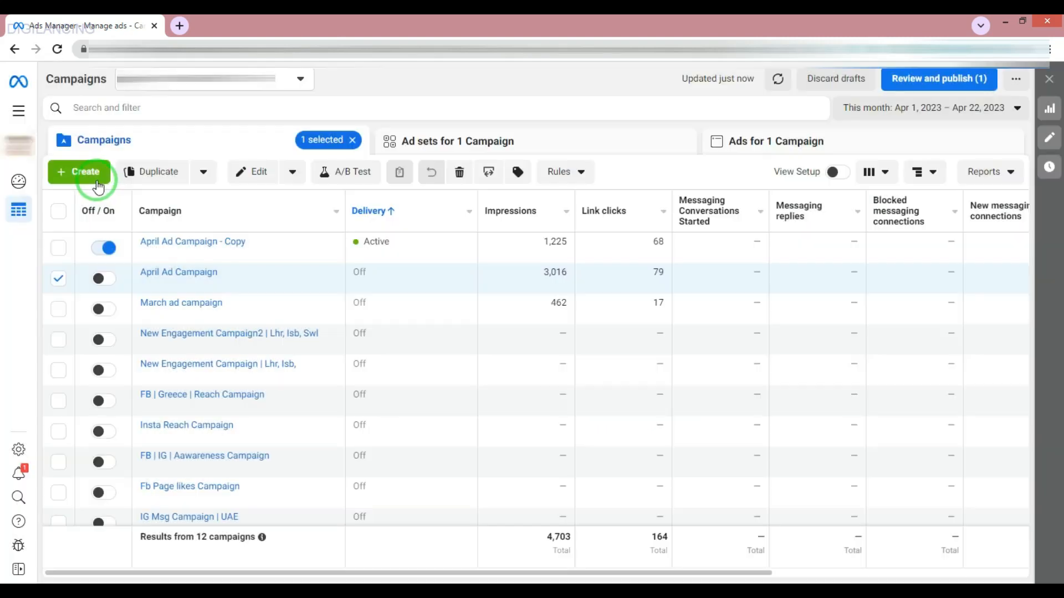
{"action": "left_click", "coordinate": [95, 182]}
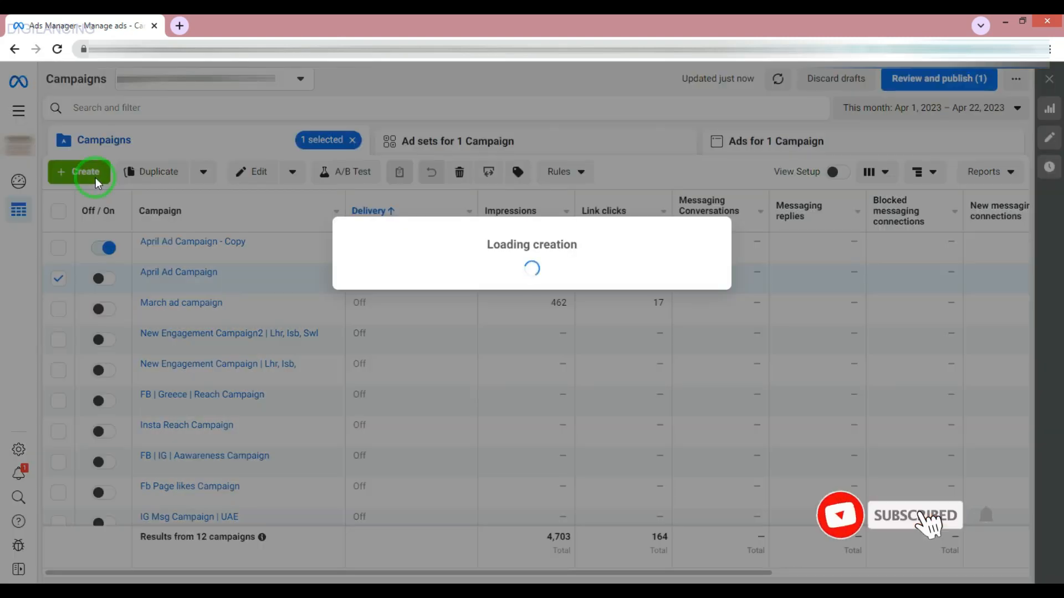
{"action": "left_click", "coordinate": [394, 332]}
{"action": "left_click", "coordinate": [690, 534]}
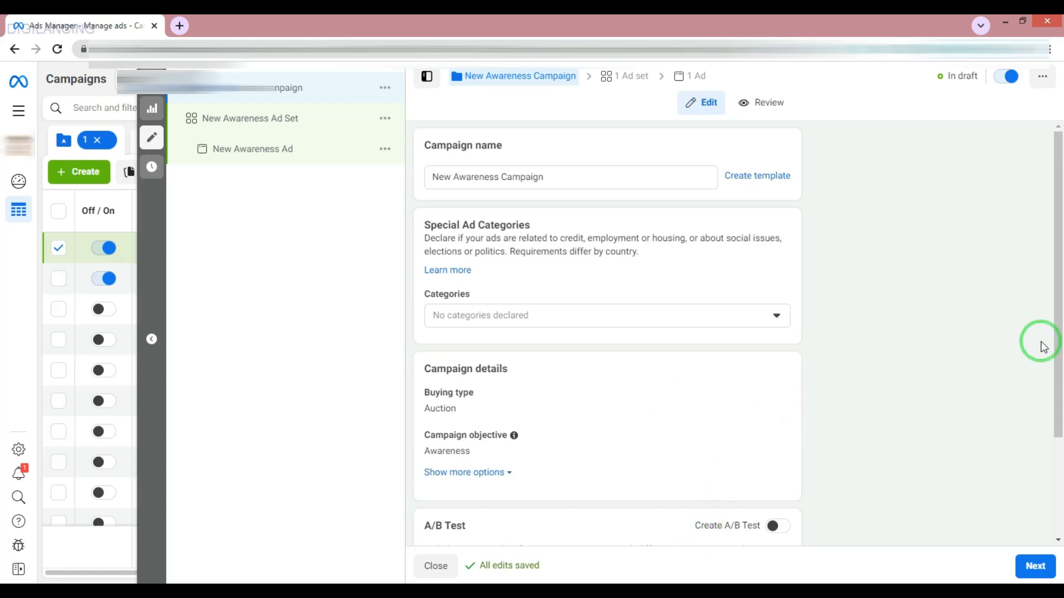
Step: Turn on the Create A/B Test option for the new awareness campaign and switch it back off
{"action": "left_click_drag", "start_coordinate": [1059, 341], "coordinate": [1045, 451]}
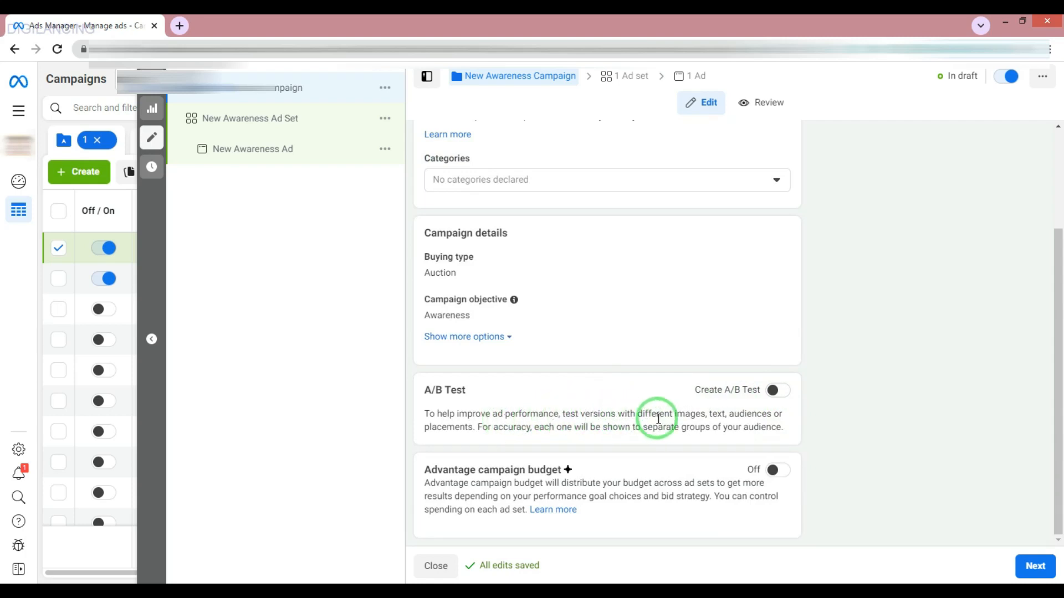
{"action": "left_click", "coordinate": [781, 390]}
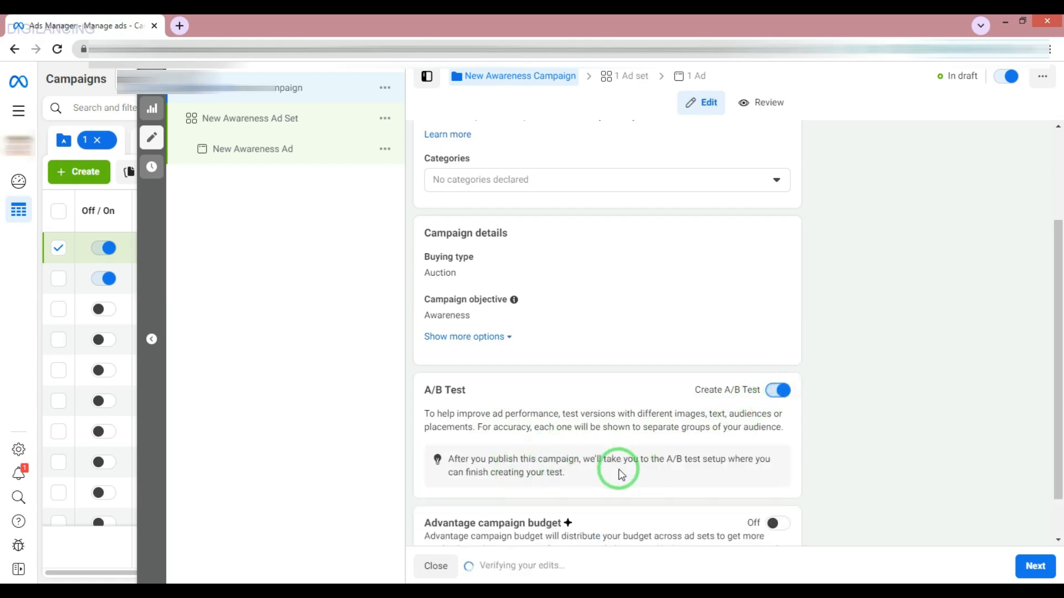
{"action": "left_click", "coordinate": [781, 390]}
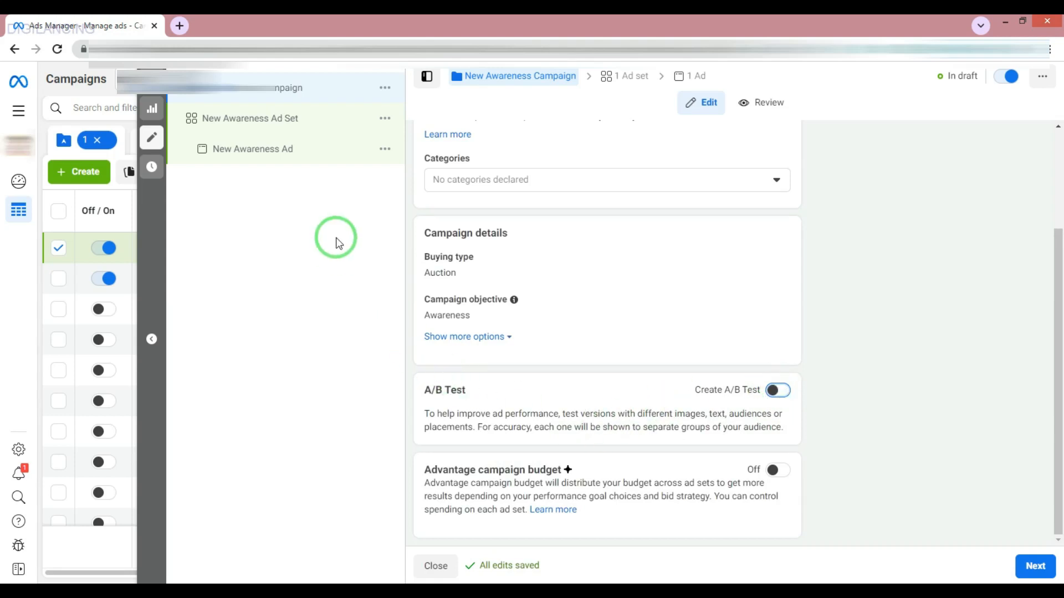
Step: Leave the New Awareness Campaign draft unpublished and delete that campaign
{"action": "left_click", "coordinate": [252, 132]}
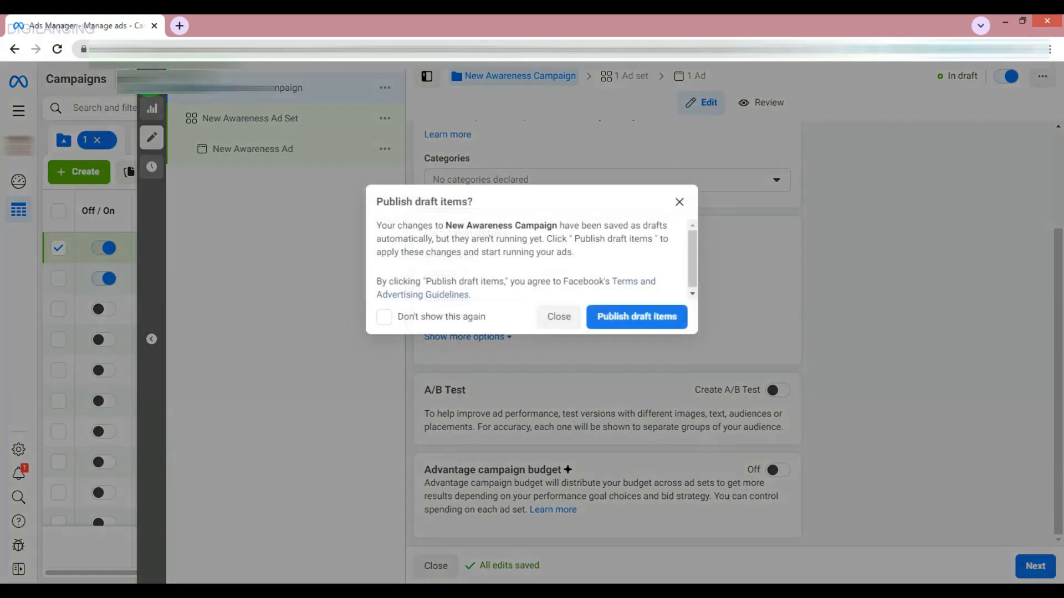
{"action": "left_click", "coordinate": [554, 316]}
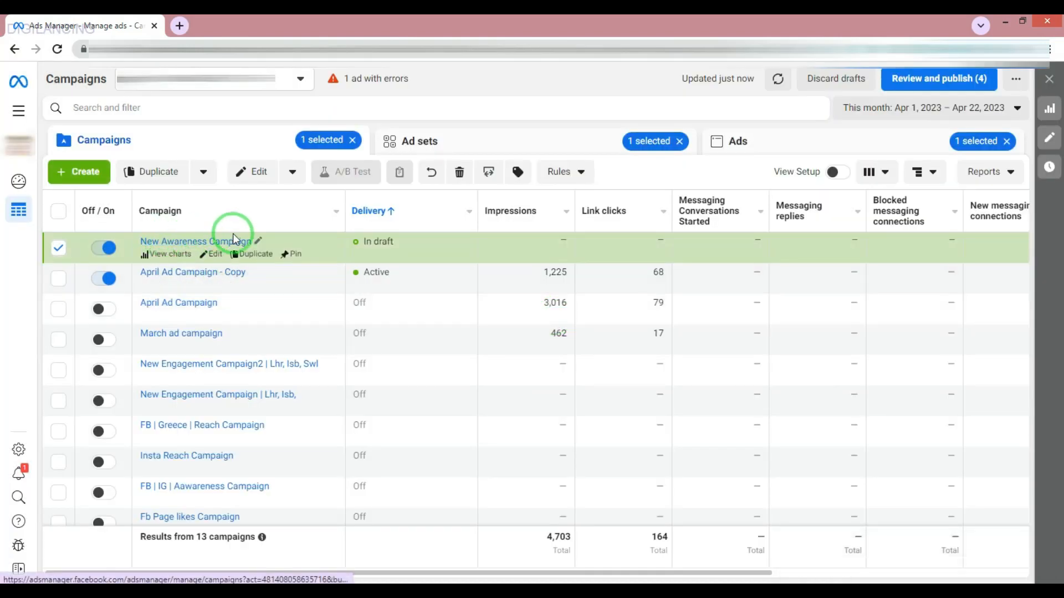
{"action": "left_click", "coordinate": [461, 174]}
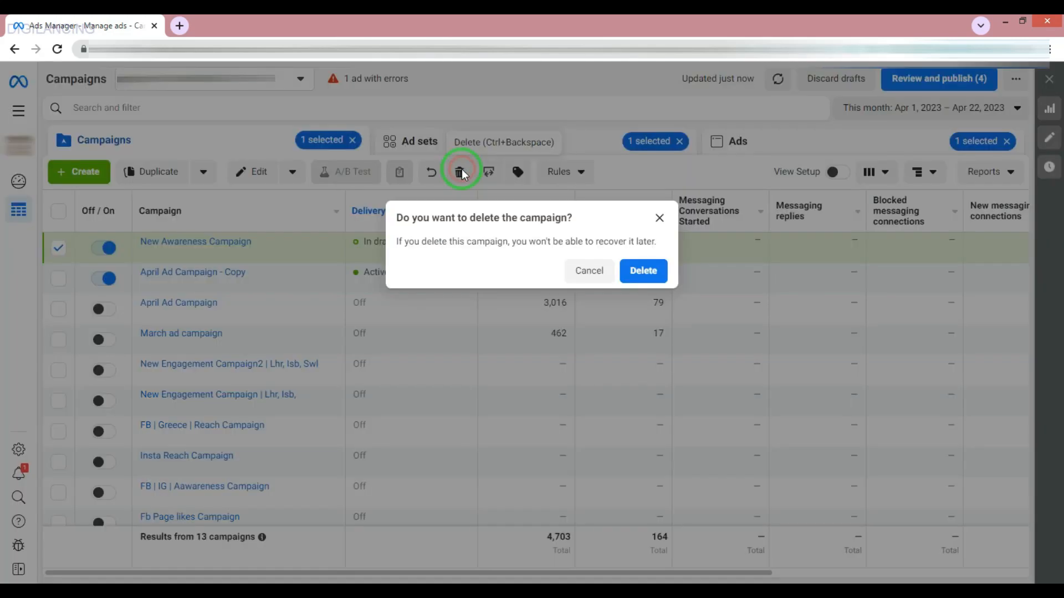
{"action": "left_click", "coordinate": [644, 271]}
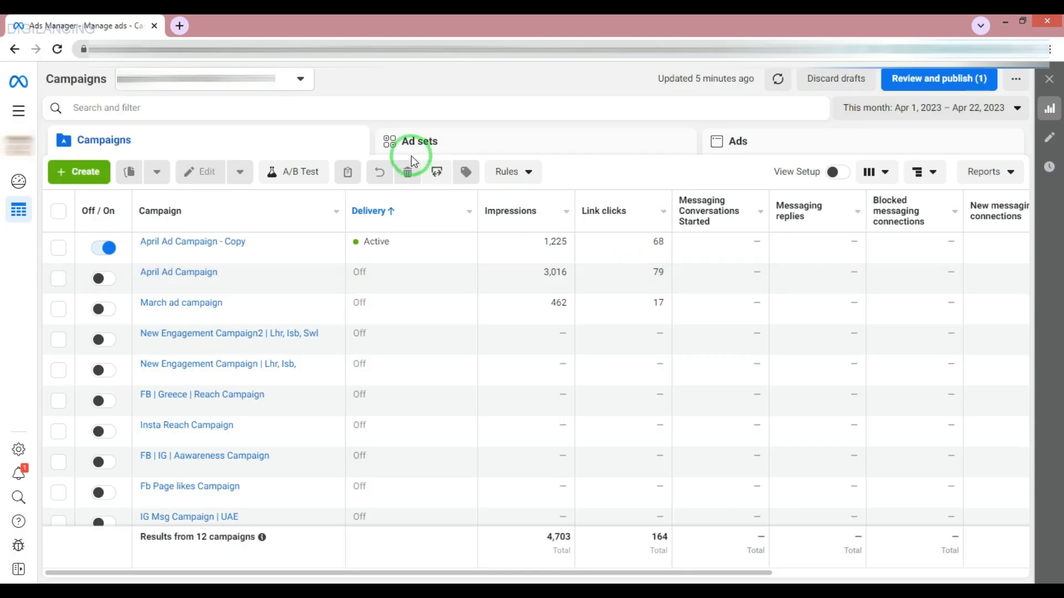
Step: Start an A/B test from the campaign list and set it up with the Make a copy of an ad option
{"action": "left_click", "coordinate": [292, 181]}
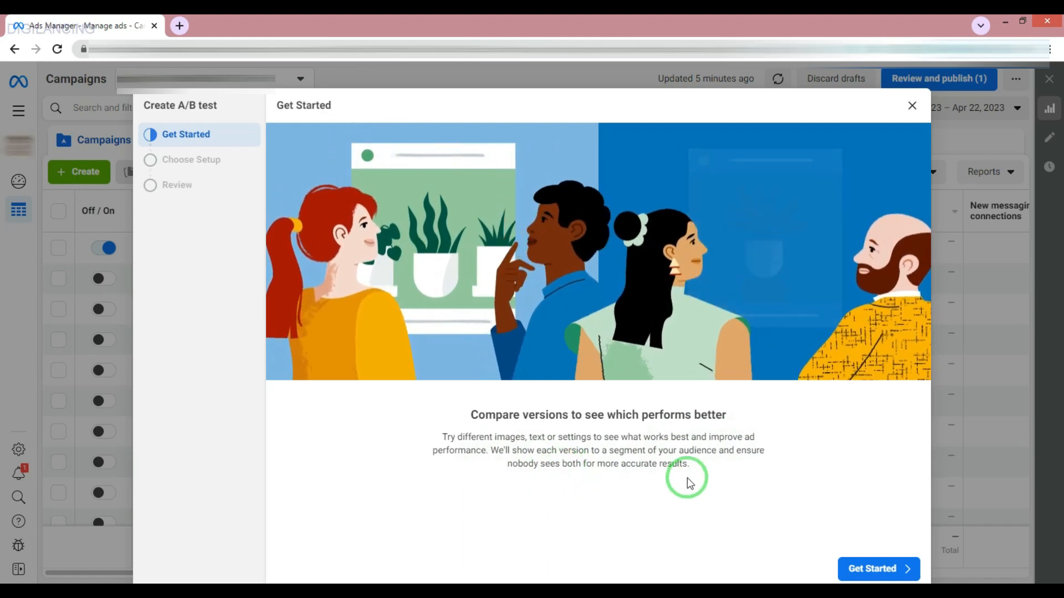
{"action": "left_click", "coordinate": [871, 568]}
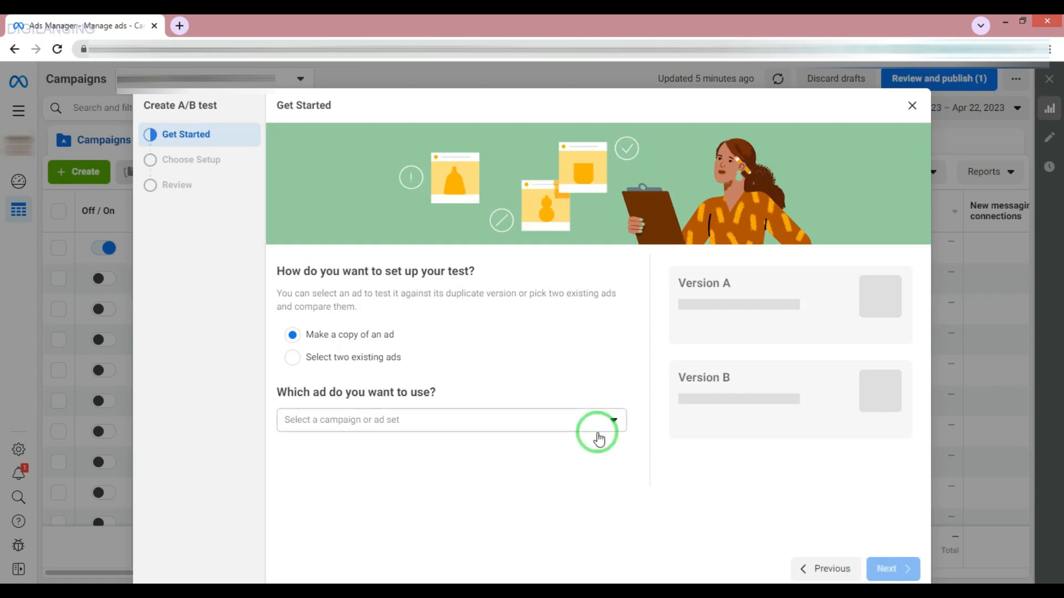
{"action": "left_click", "coordinate": [368, 360]}
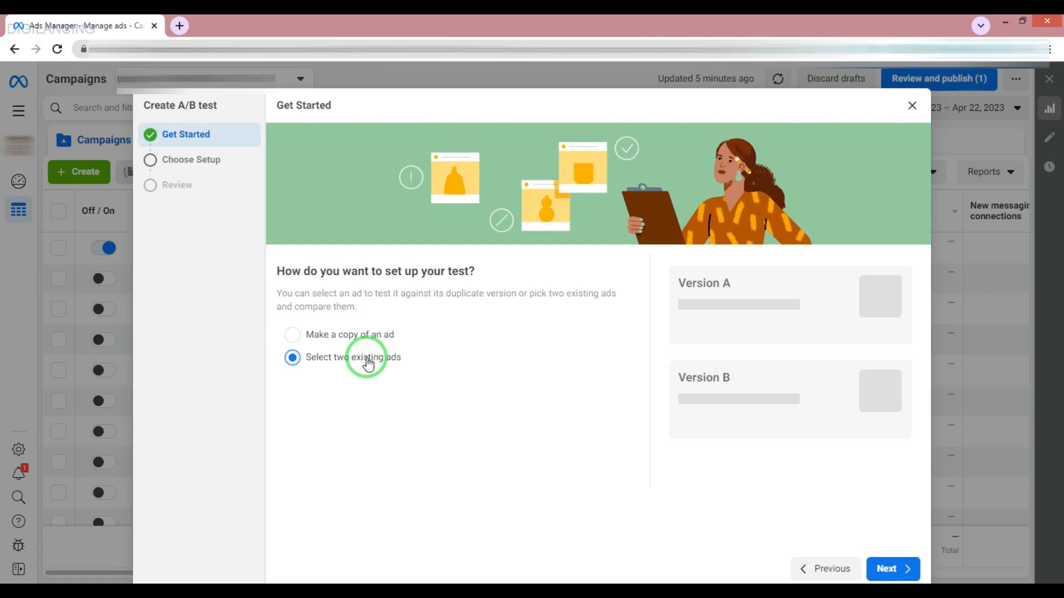
{"action": "left_click", "coordinate": [389, 335]}
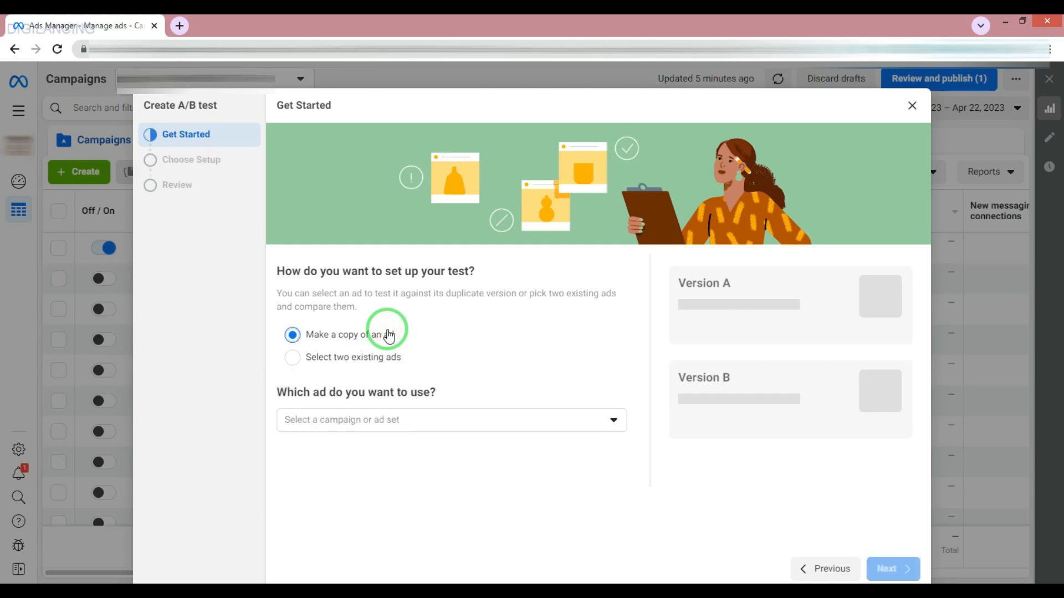
Step: Choose April Ad Set from April Ad Campaign as Version A and continue to the variable setup
{"action": "left_click", "coordinate": [424, 434]}
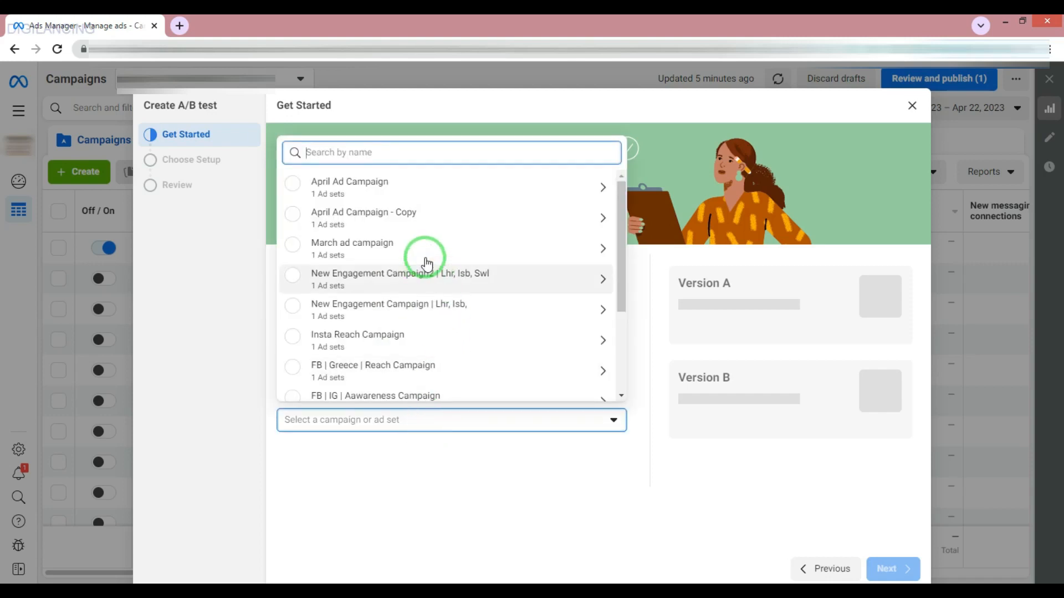
{"action": "left_click", "coordinate": [439, 183]}
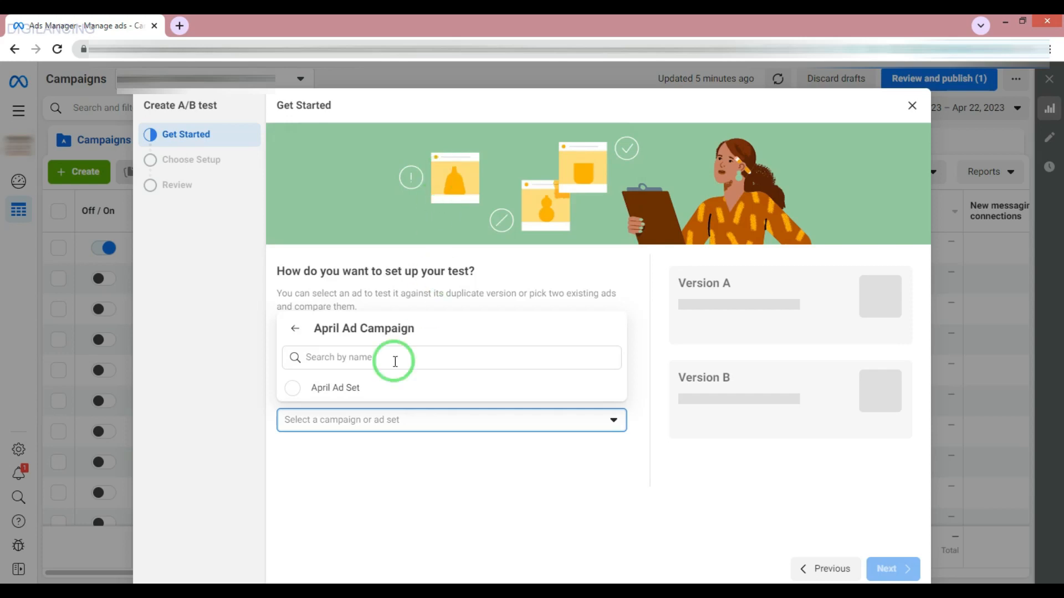
{"action": "left_click", "coordinate": [357, 388]}
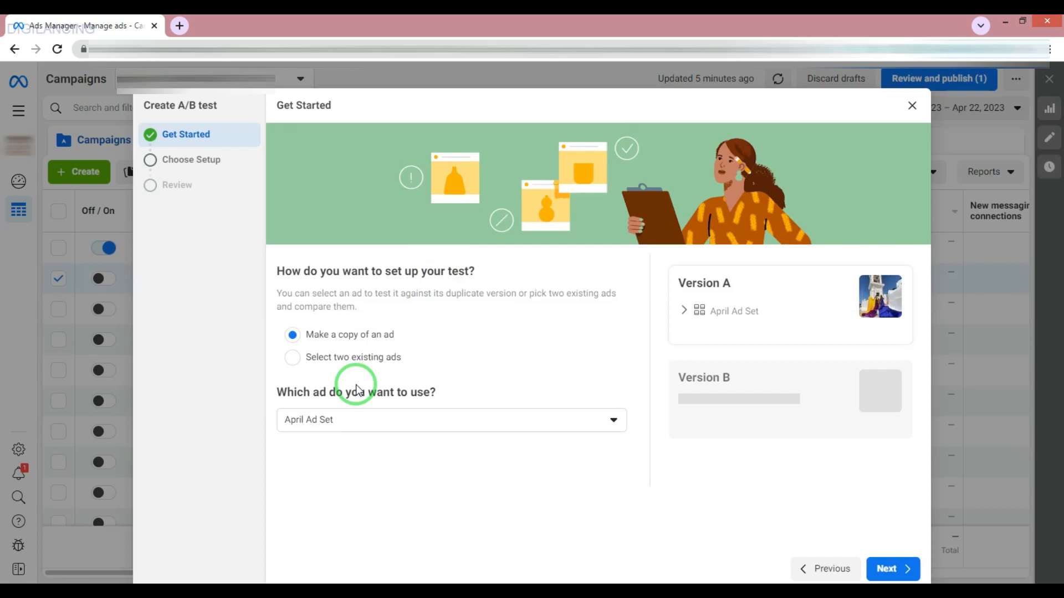
{"action": "left_click", "coordinate": [893, 571]}
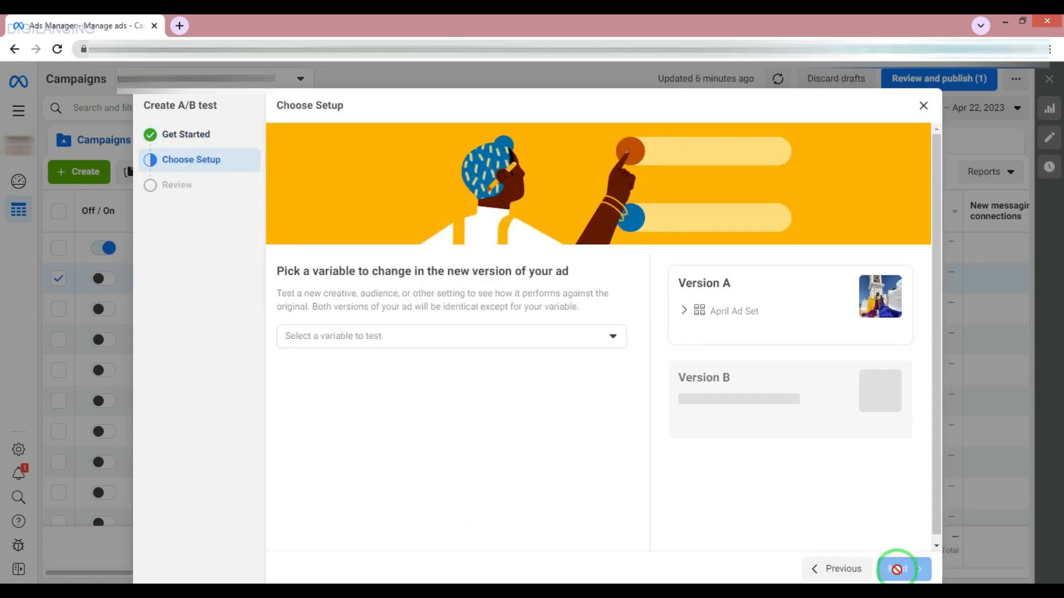
Step: Set Creative as the variable to test and proceed to the test review
{"action": "left_click", "coordinate": [463, 341]}
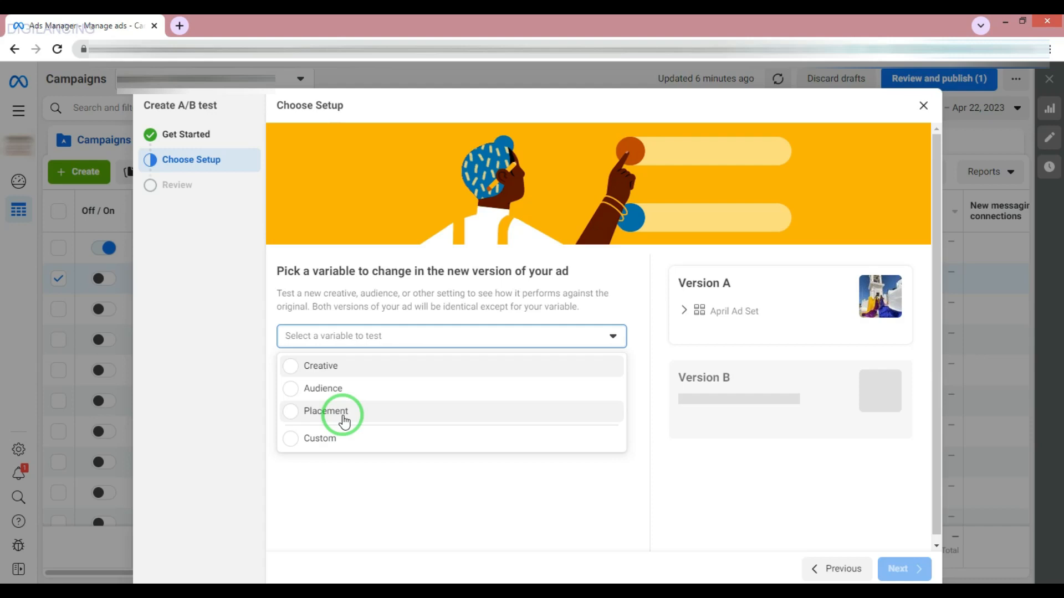
{"action": "left_click", "coordinate": [365, 364]}
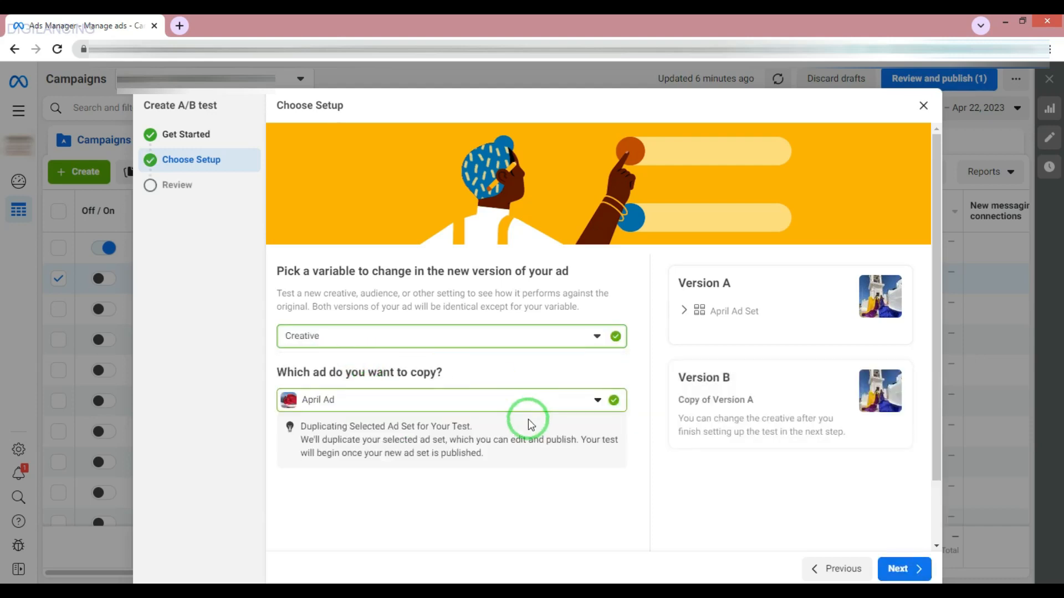
{"action": "left_click", "coordinate": [898, 570]}
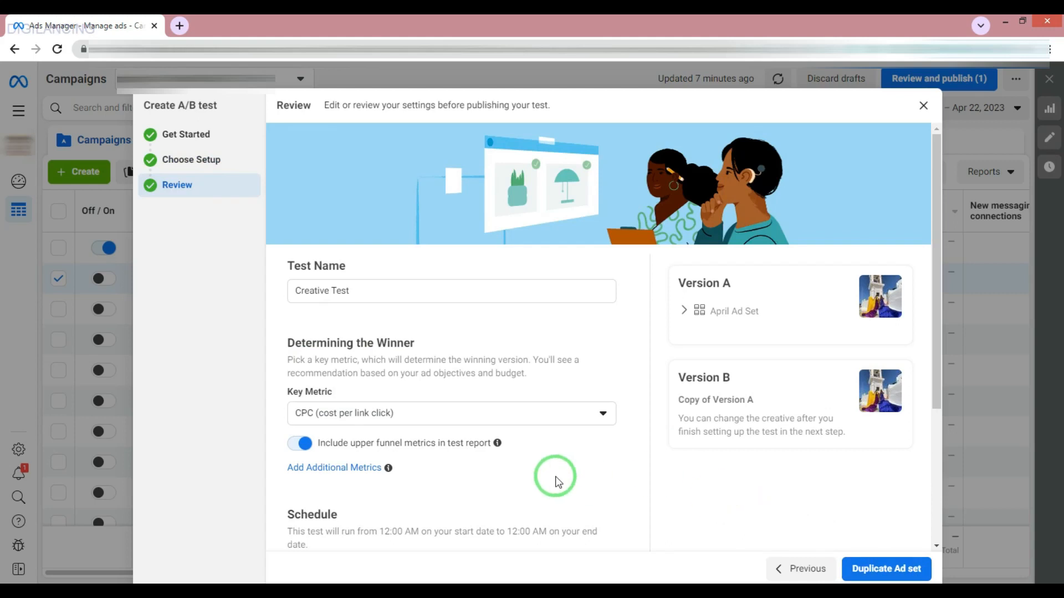
Step: Examine the key metric options and the schedule of the creative test, and close the A/B test setup
{"action": "left_click", "coordinate": [589, 417]}
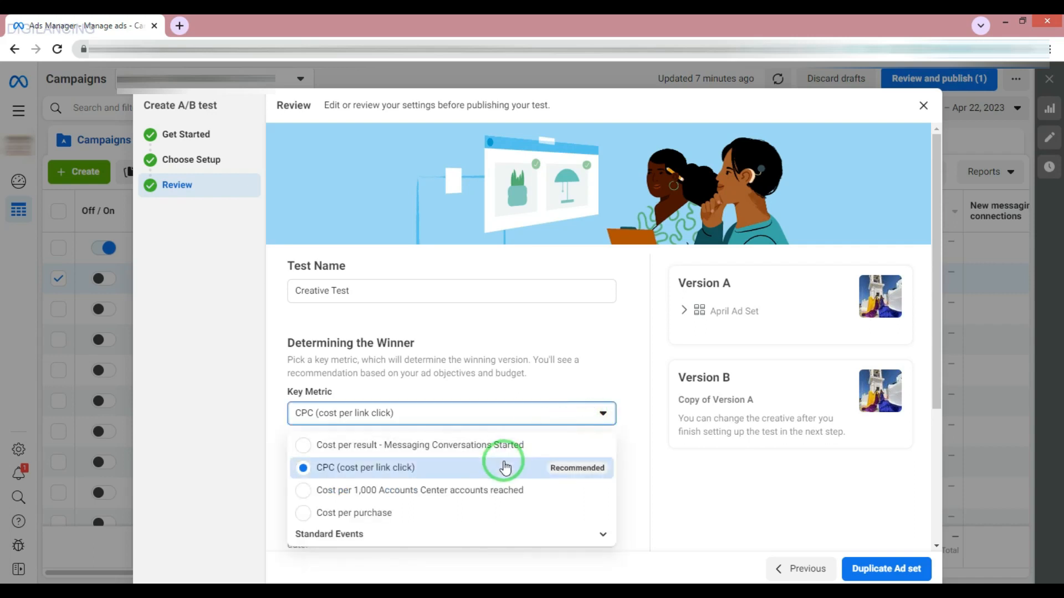
{"action": "left_click", "coordinate": [665, 469]}
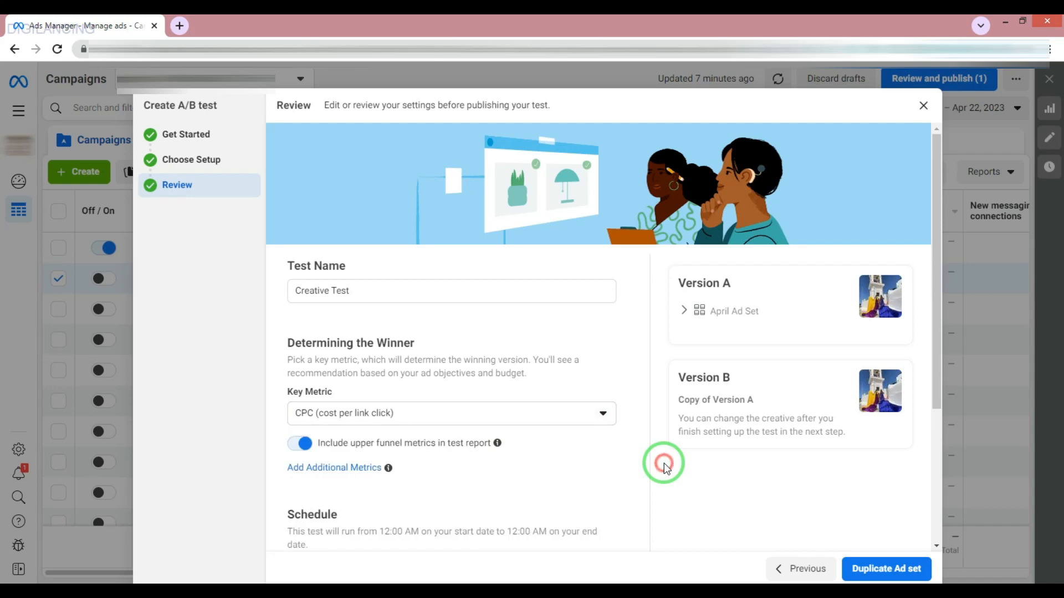
{"action": "left_click_drag", "start_coordinate": [935, 331], "coordinate": [924, 512]}
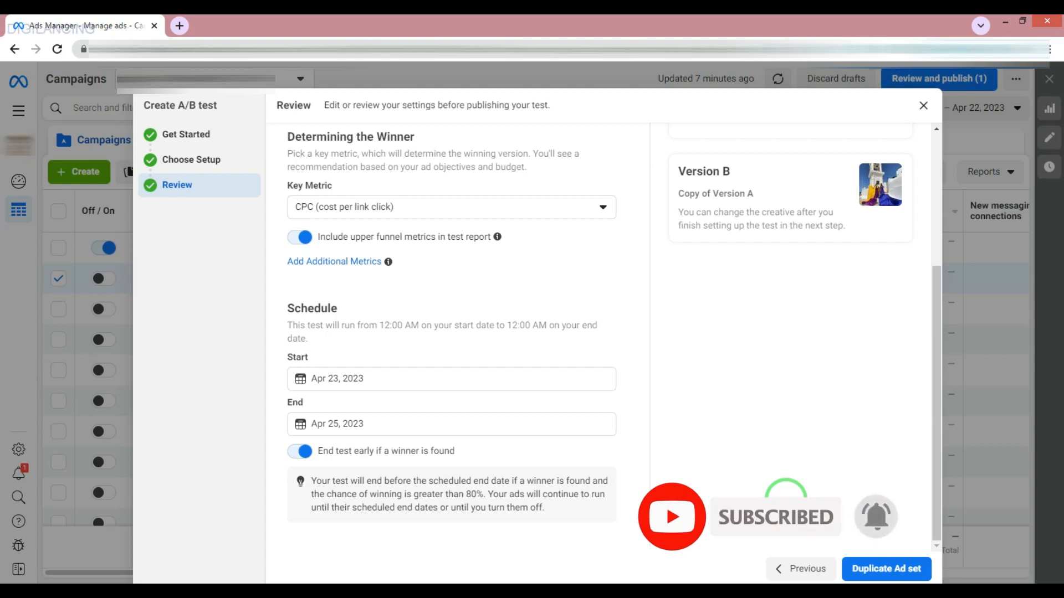
{"action": "left_click", "coordinate": [892, 571]}
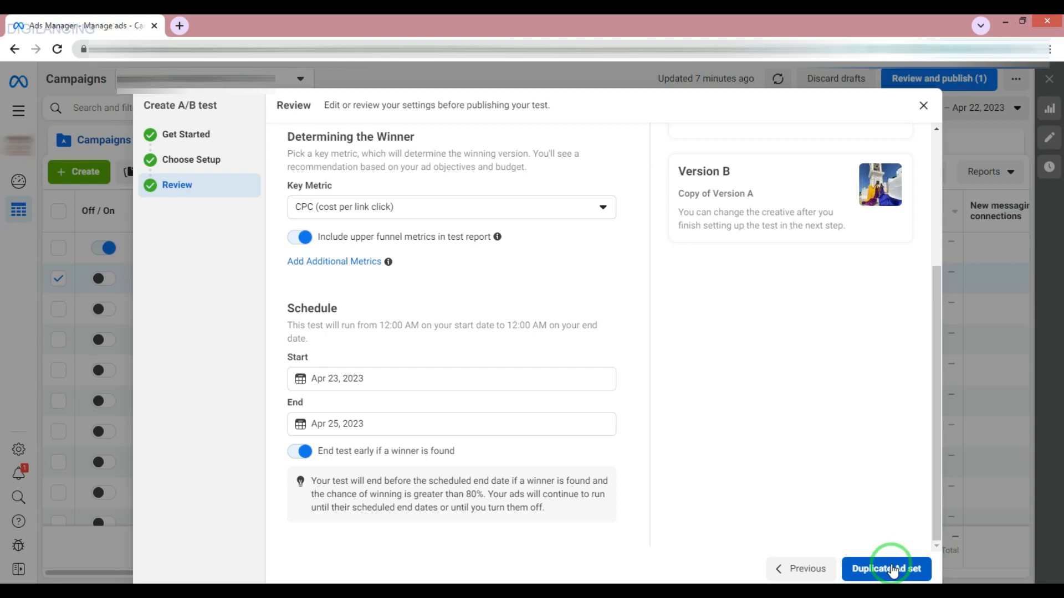
{"action": "left_click", "coordinate": [924, 105]}
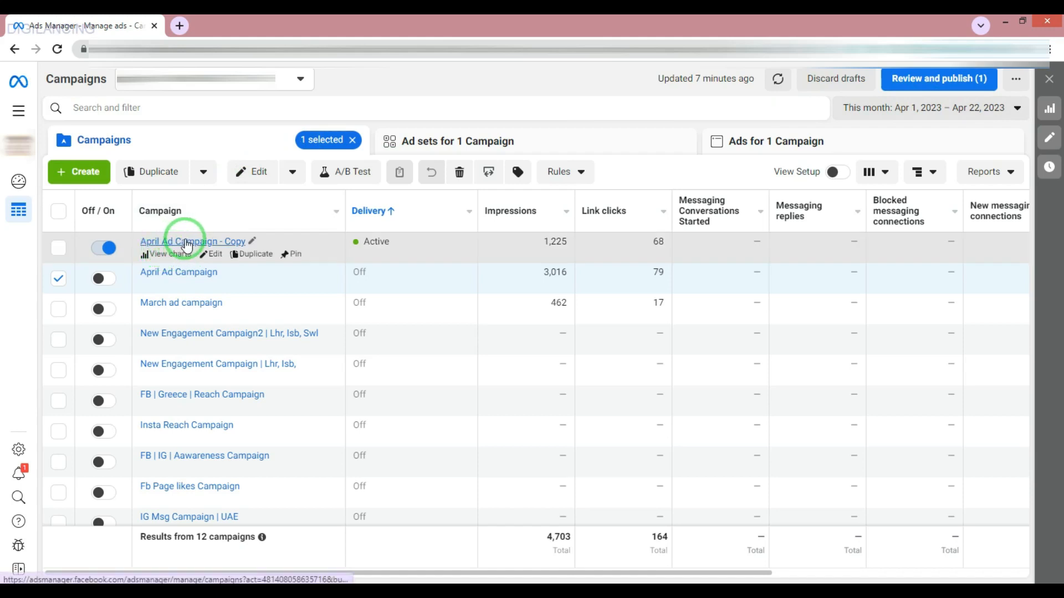
Step: View the ad set and ad inside April Ad Campaign, selecting April Ad Set, and return to the campaign list
{"action": "left_click", "coordinate": [417, 149]}
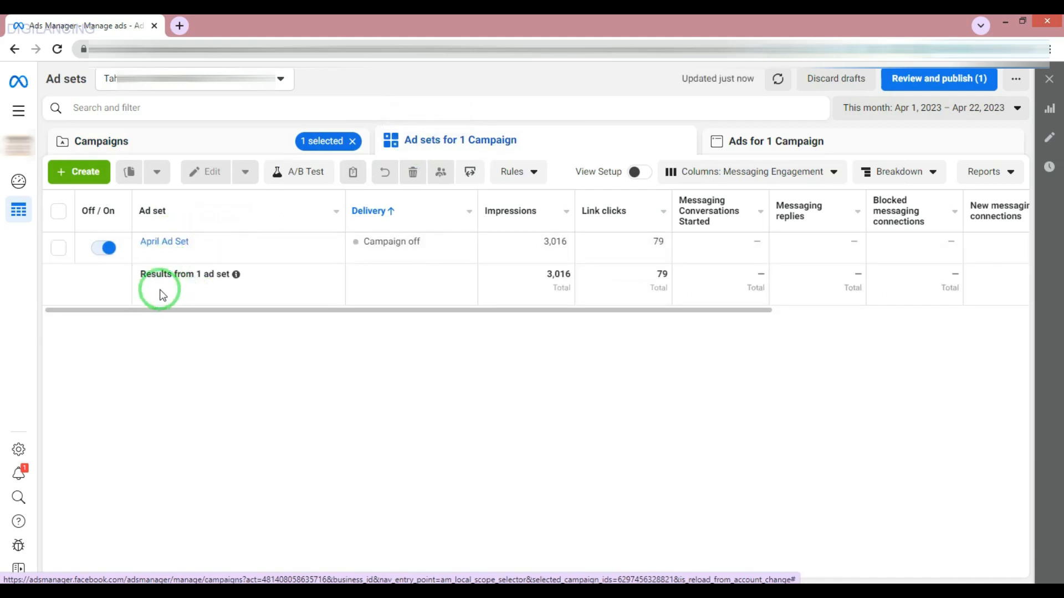
{"action": "left_click", "coordinate": [59, 252]}
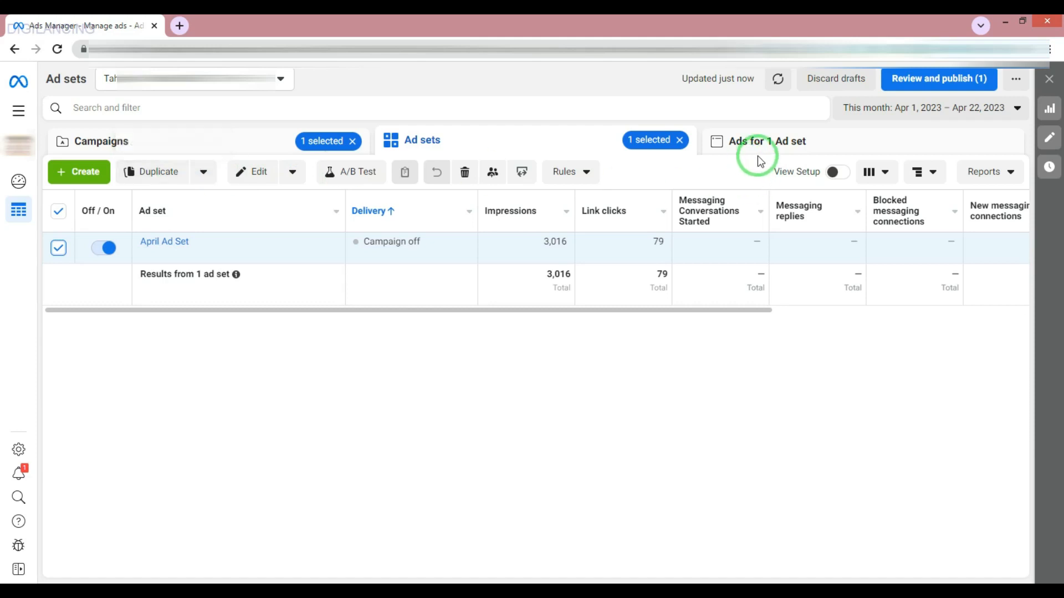
{"action": "left_click", "coordinate": [788, 145]}
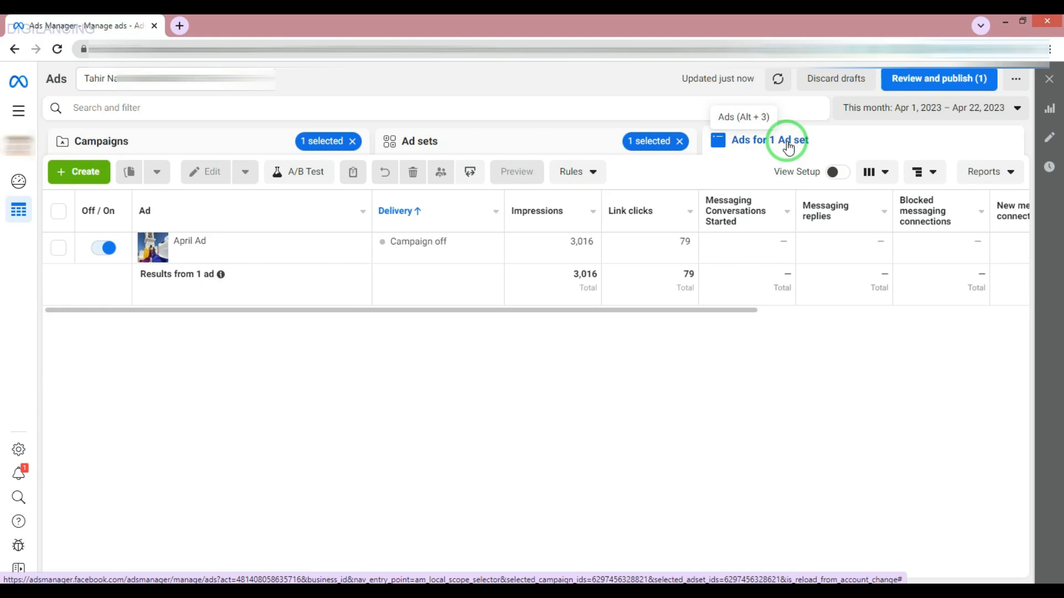
{"action": "left_click", "coordinate": [200, 143]}
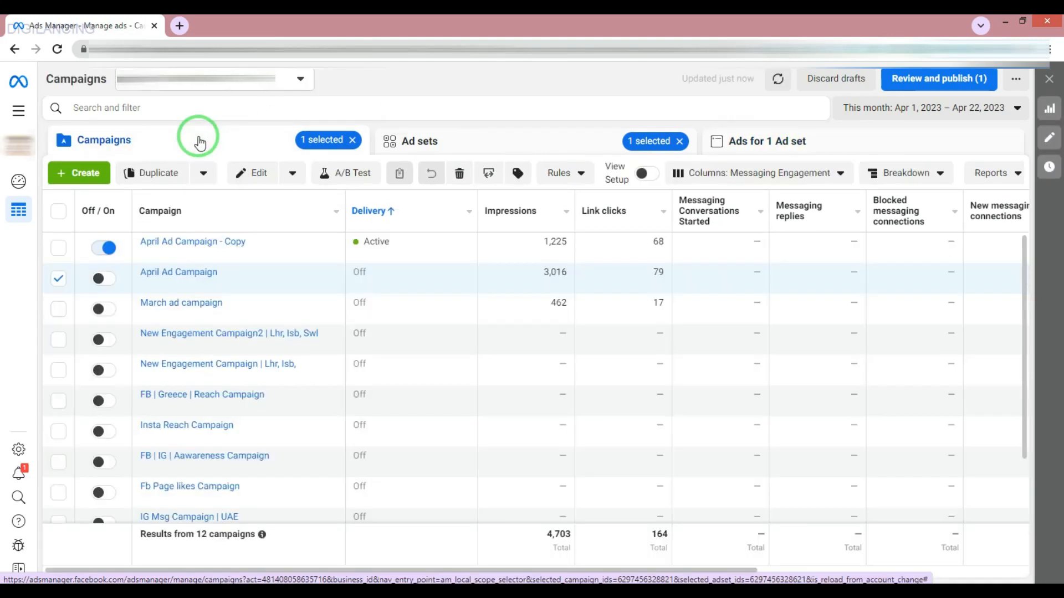